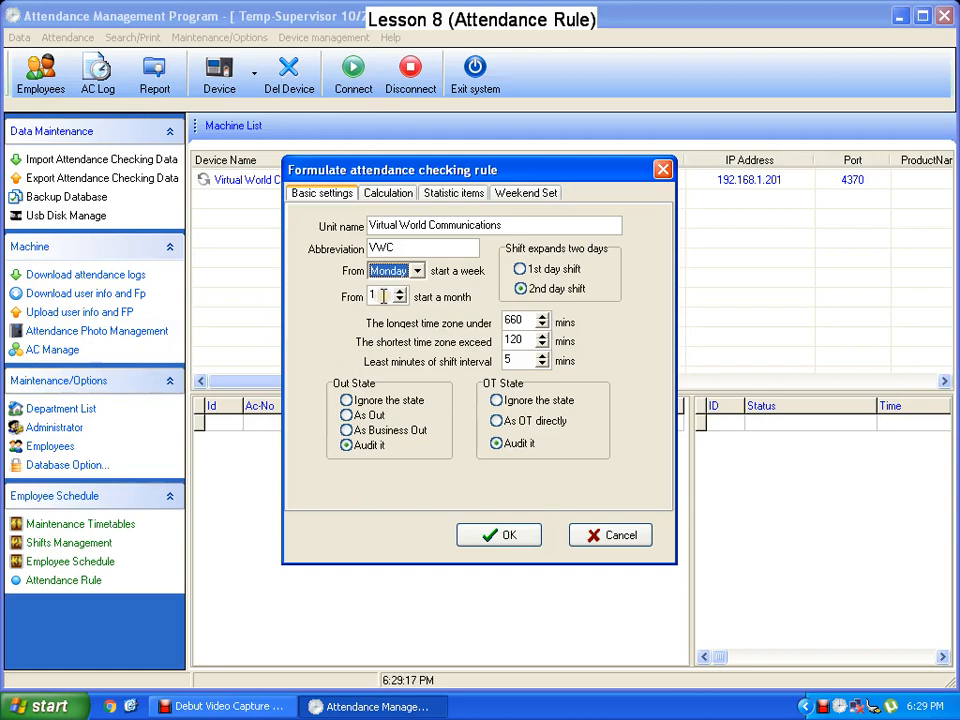
# Set shifts that expand over two days to count as the 1st day shift in the basic settings
pyautogui.click(381, 296)
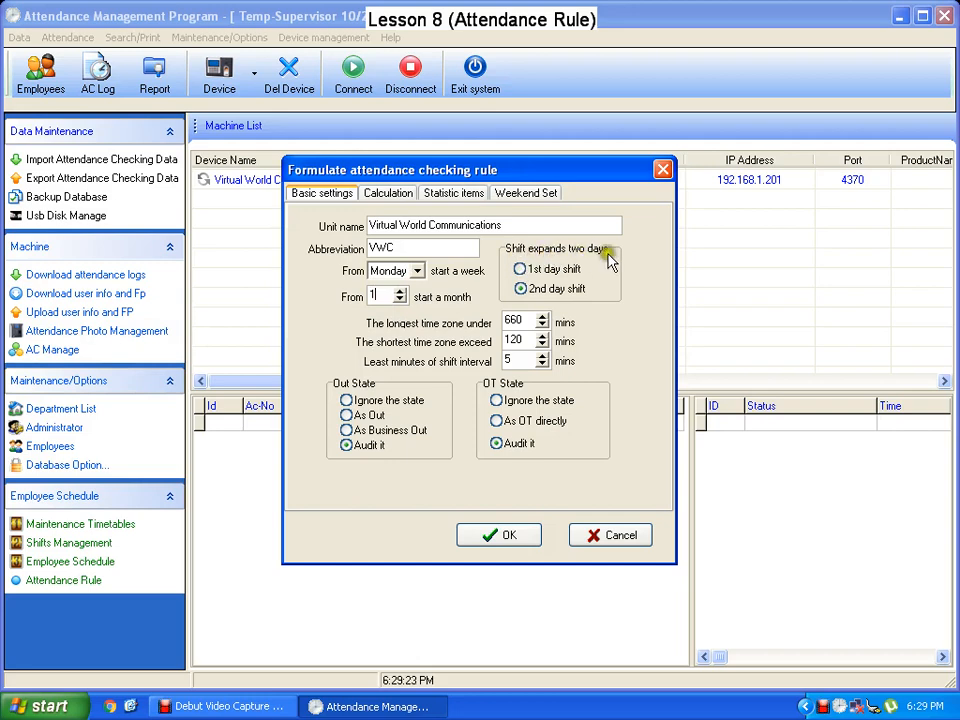
pyautogui.click(540, 269)
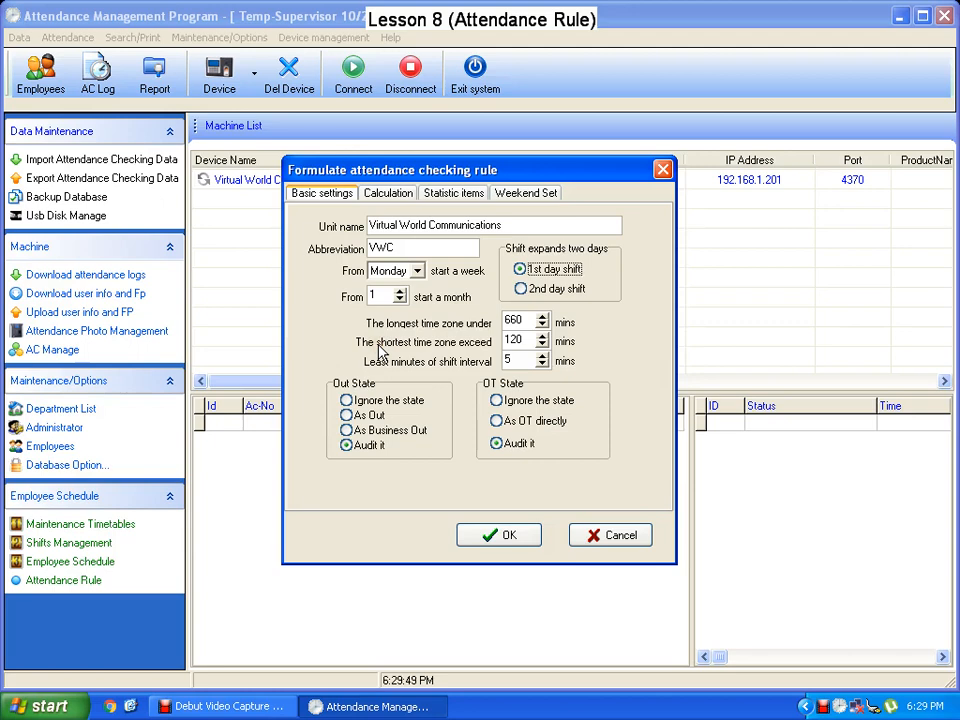
pyautogui.click(525, 289)
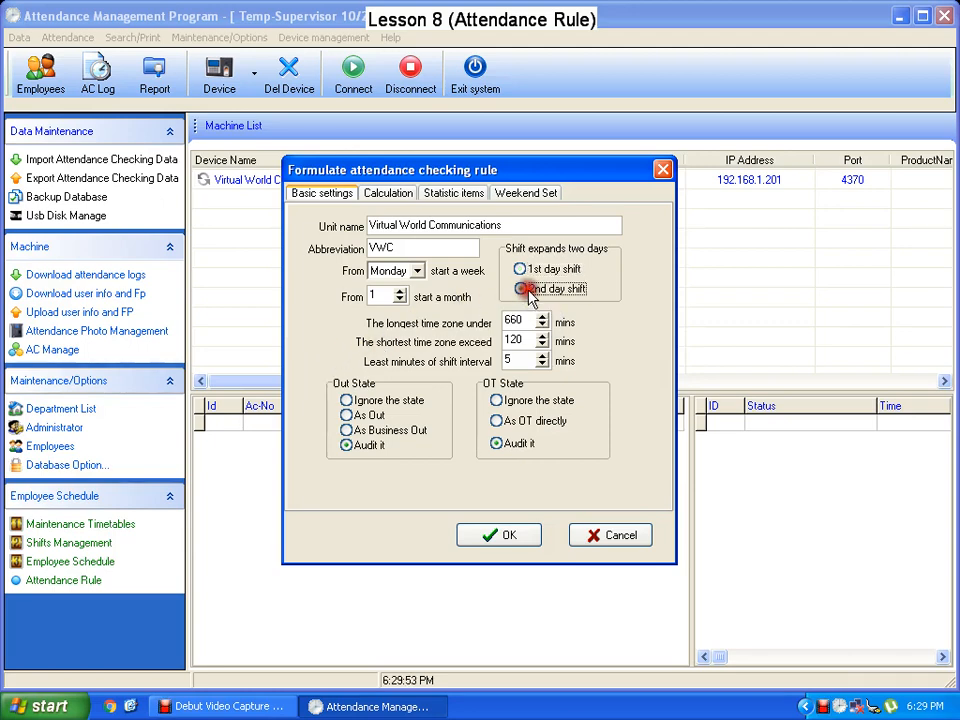
pyautogui.click(531, 271)
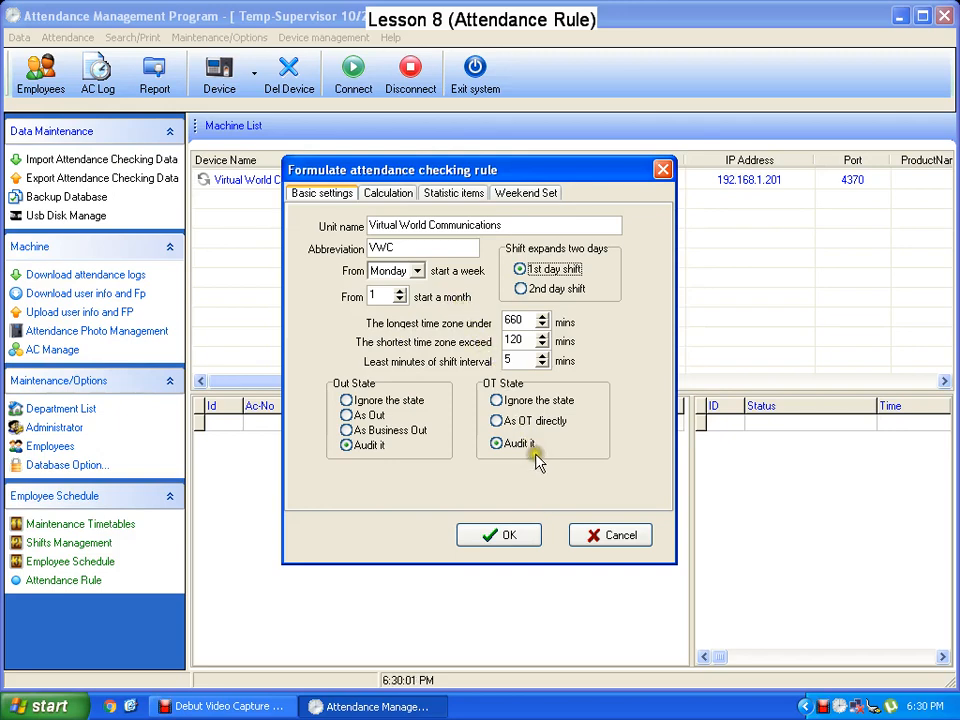
# Check the workday minutes in the calculation settings by computing 8 × 60 in Calculator, and close Calculator
pyautogui.click(389, 196)
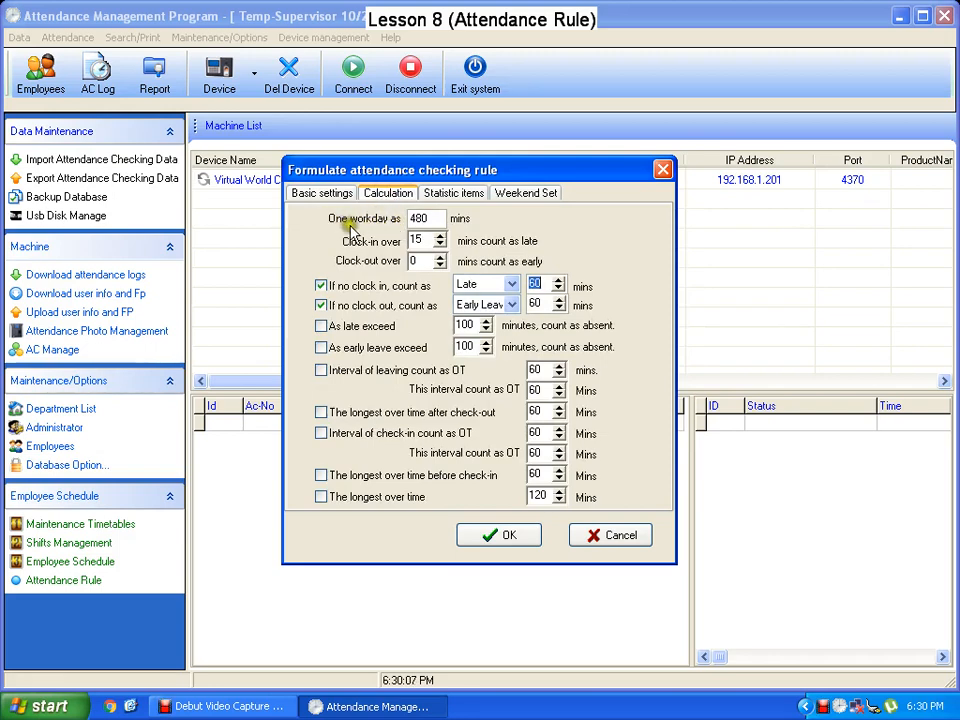
pyautogui.click(433, 219)
pyautogui.click(424, 213)
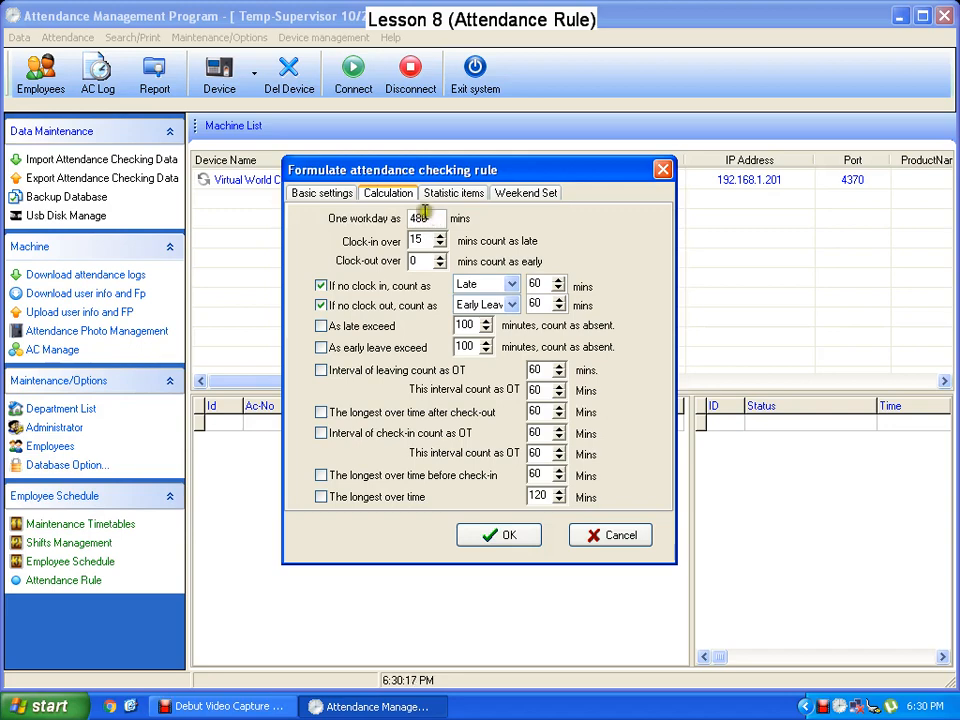
pyautogui.click(130, 706)
pyautogui.doubleClick(182, 20)
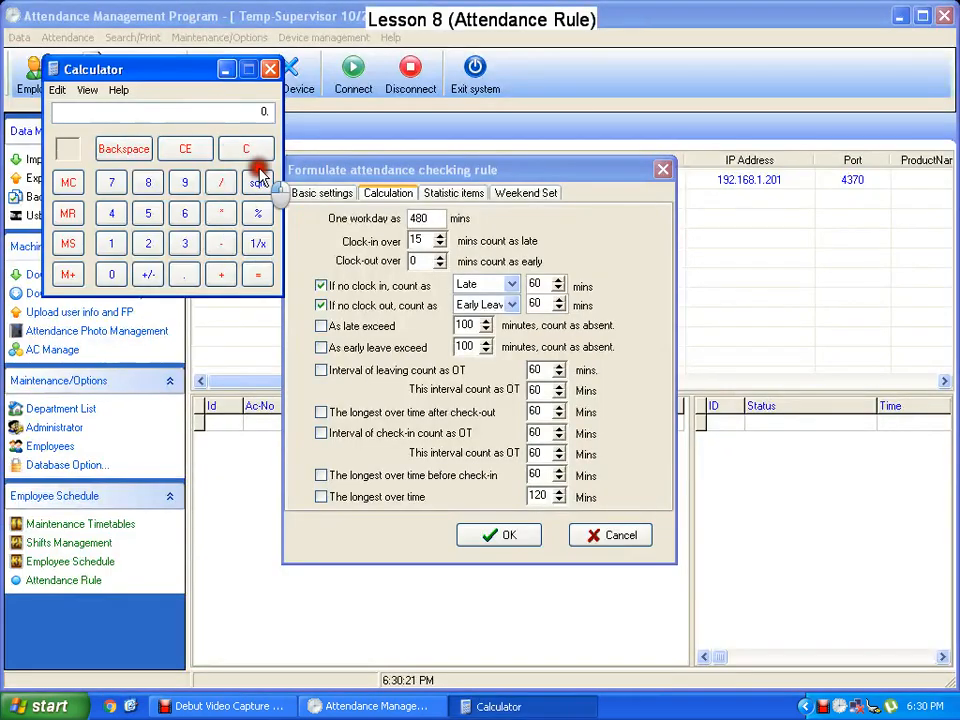
pyautogui.moveTo(189, 71); pyautogui.dragTo(588, 340)
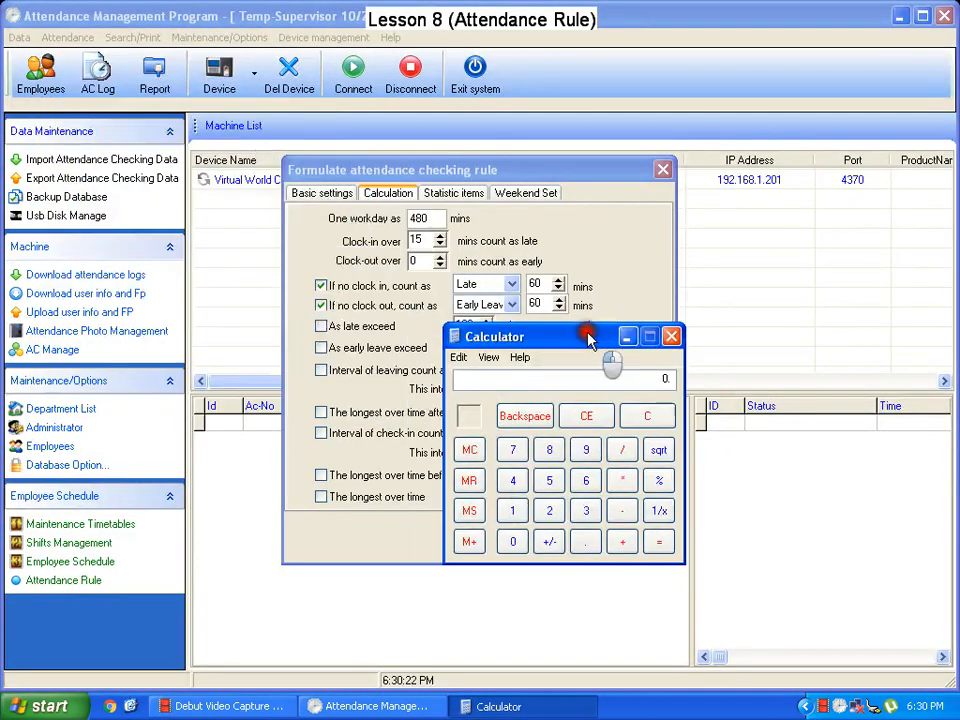
pyautogui.click(549, 449)
pyautogui.click(622, 480)
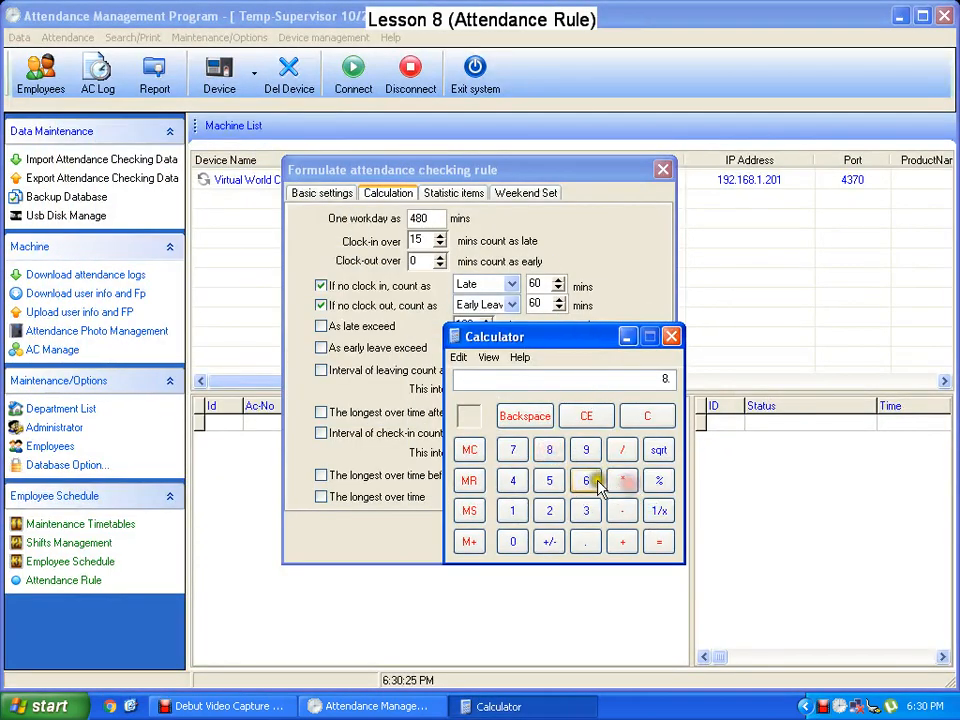
pyautogui.click(586, 480)
pyautogui.click(513, 541)
pyautogui.click(658, 541)
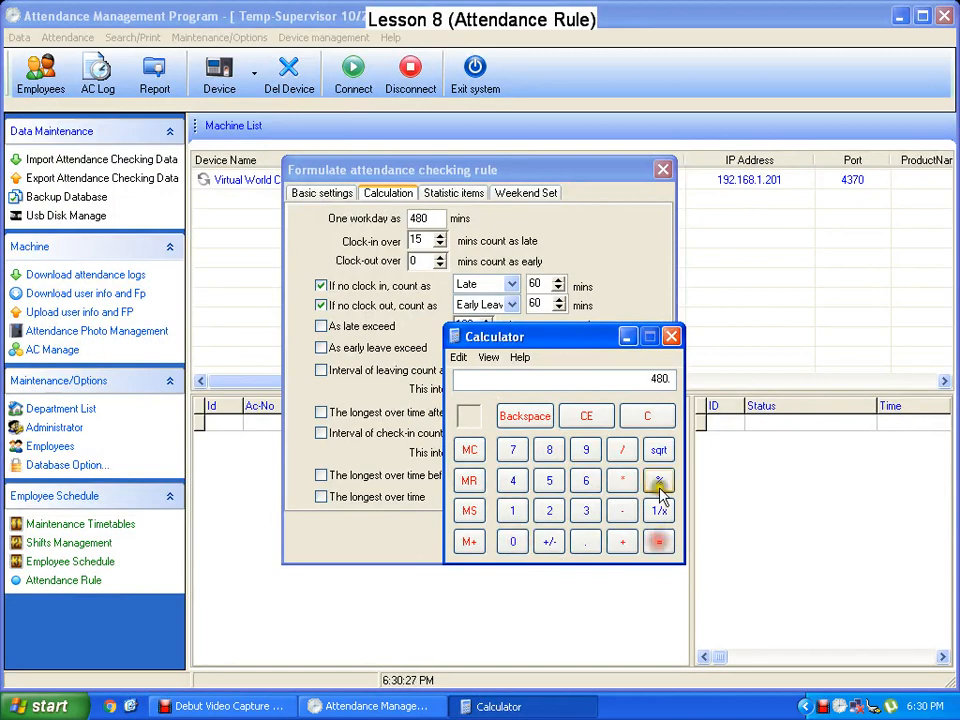
pyautogui.click(671, 336)
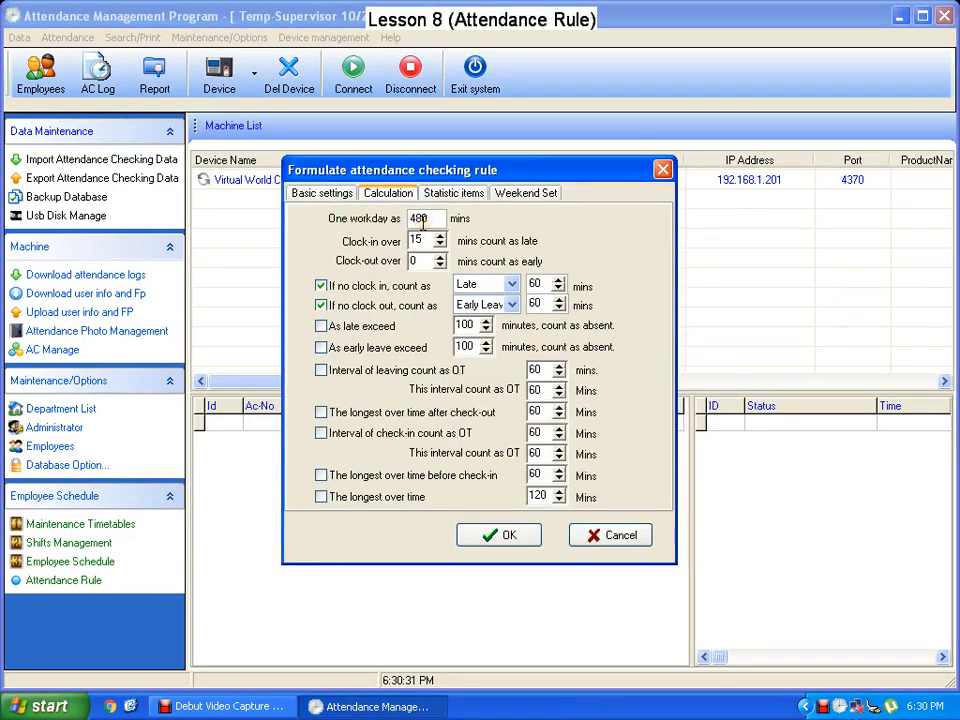
# Examine the workday length, the late clock-in and early clock-out limits, and the options for a missing clock-out
pyautogui.moveTo(416, 217); pyautogui.dragTo(428, 218)
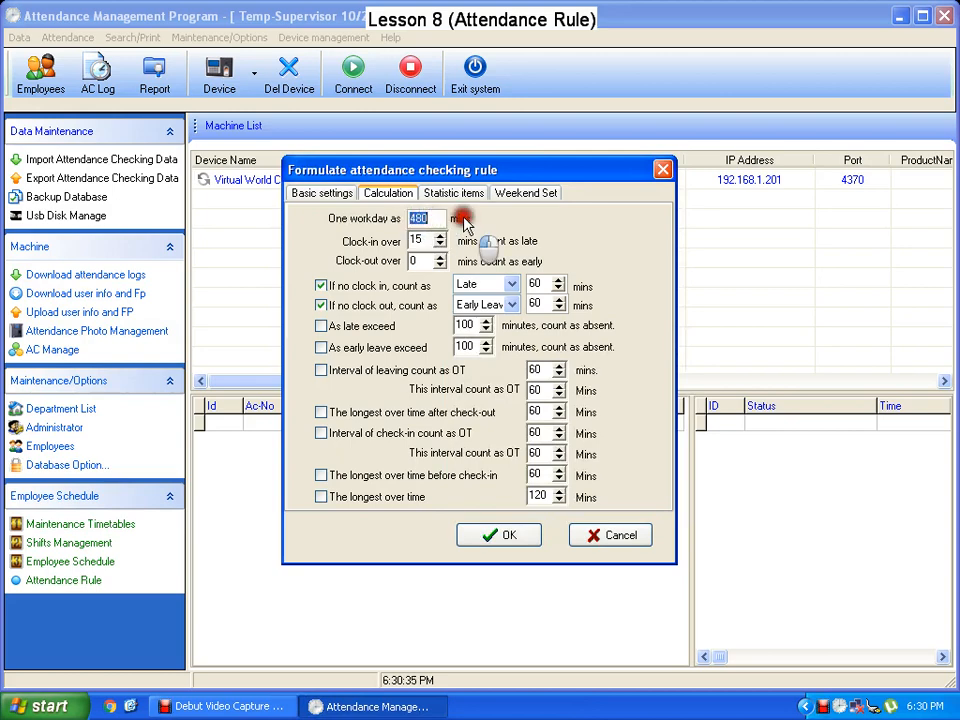
pyautogui.click(426, 219)
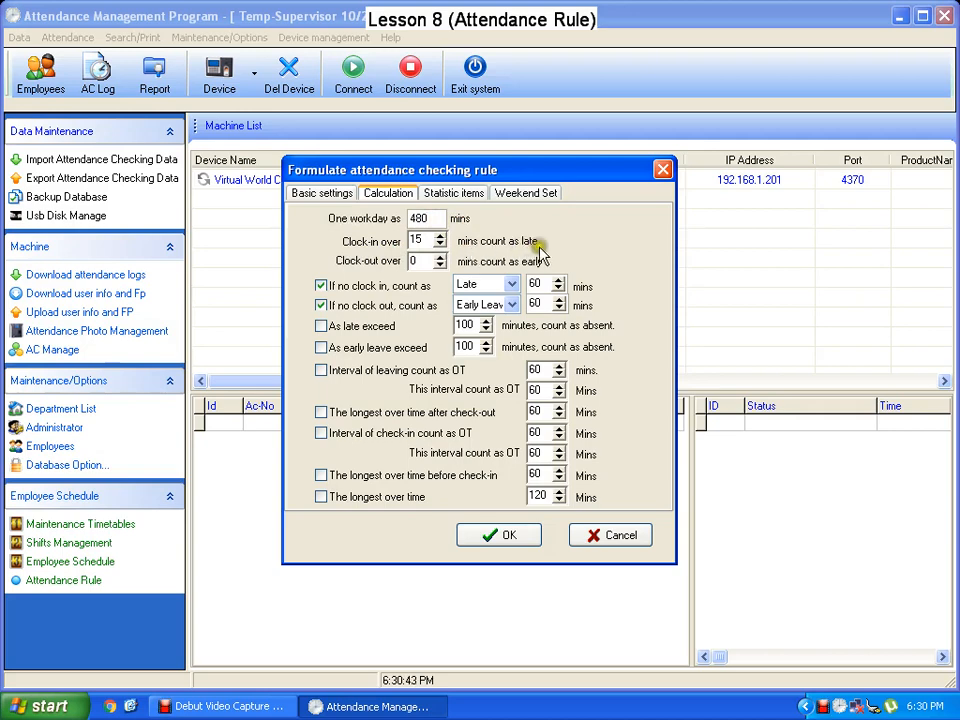
pyautogui.click(413, 240)
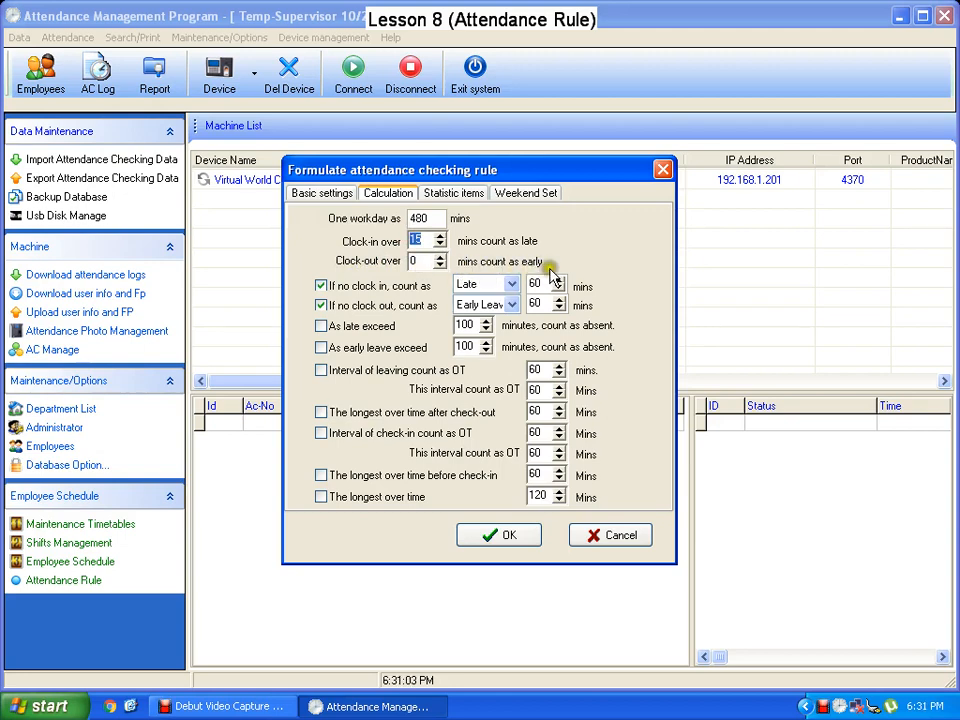
pyautogui.click(408, 261)
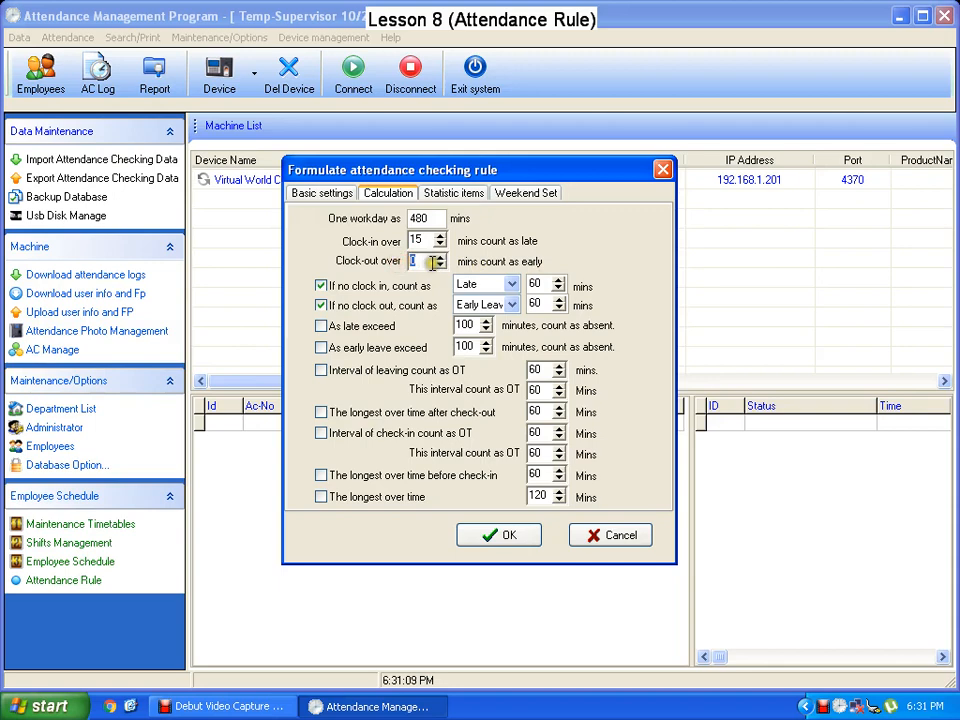
pyautogui.click(422, 262)
pyautogui.moveTo(421, 262); pyautogui.dragTo(403, 261)
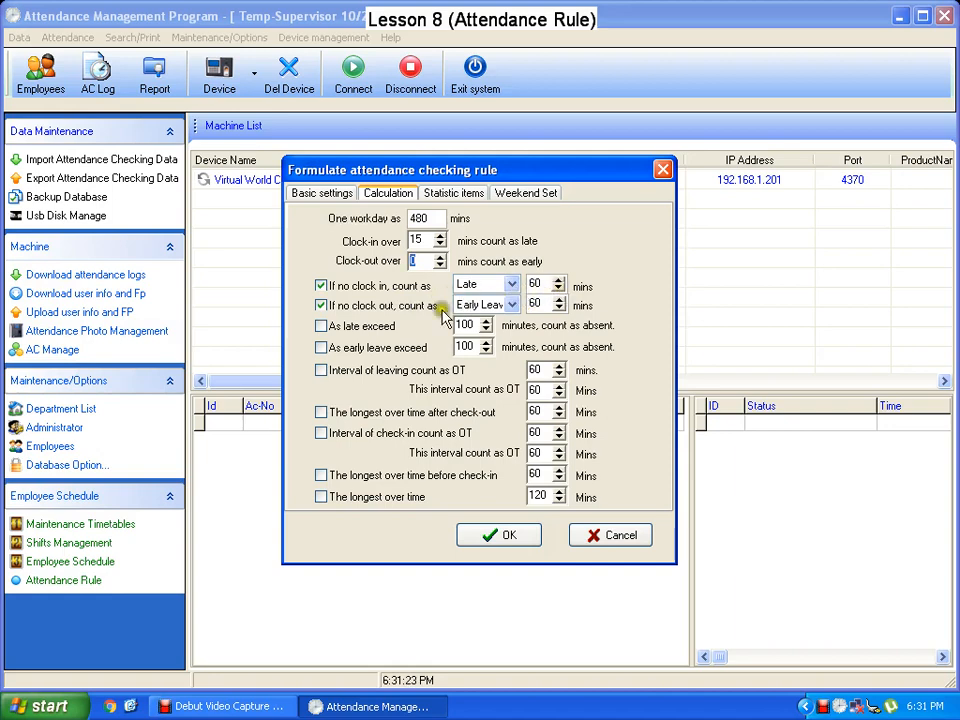
pyautogui.click(510, 305)
pyautogui.click(510, 305)
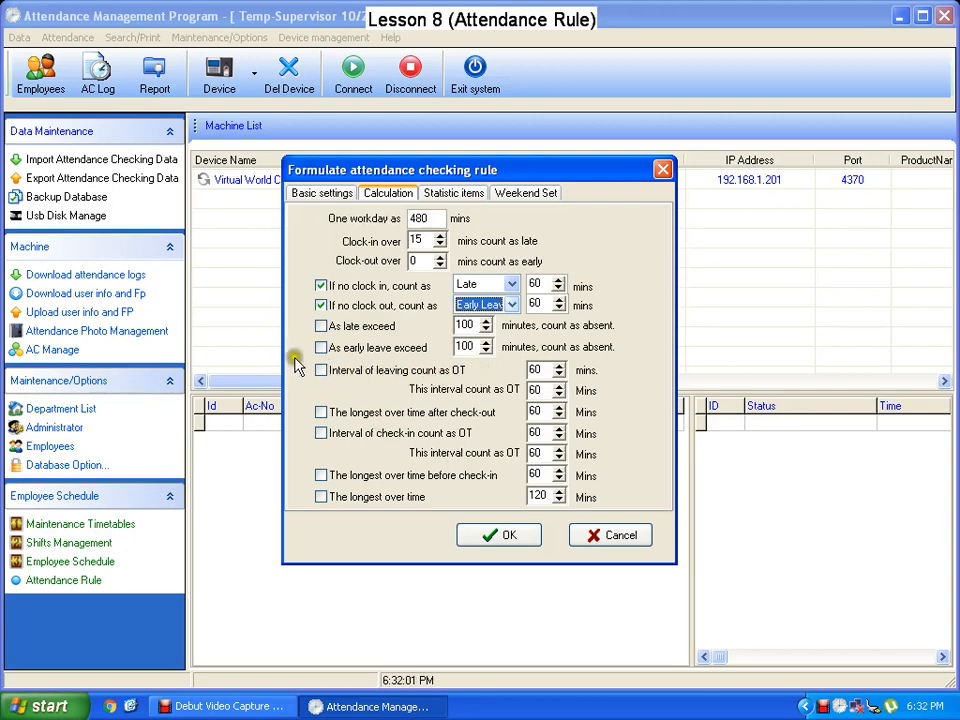
# Examine the statistical rules and report symbols of the statistic items, from BLeave and Normal through FOT
pyautogui.click(465, 196)
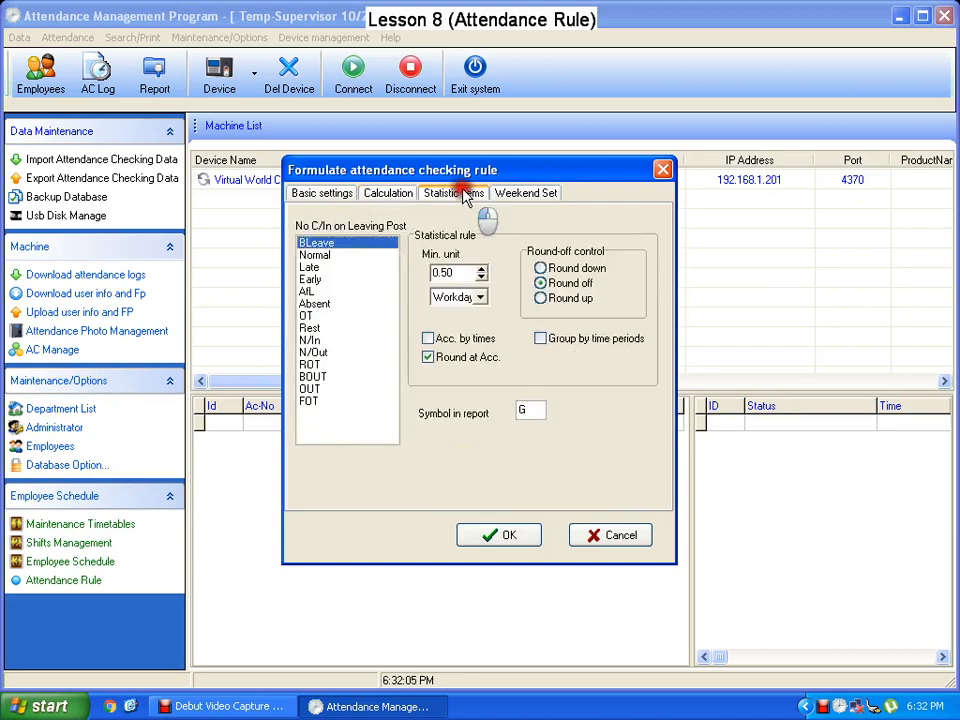
pyautogui.click(314, 256)
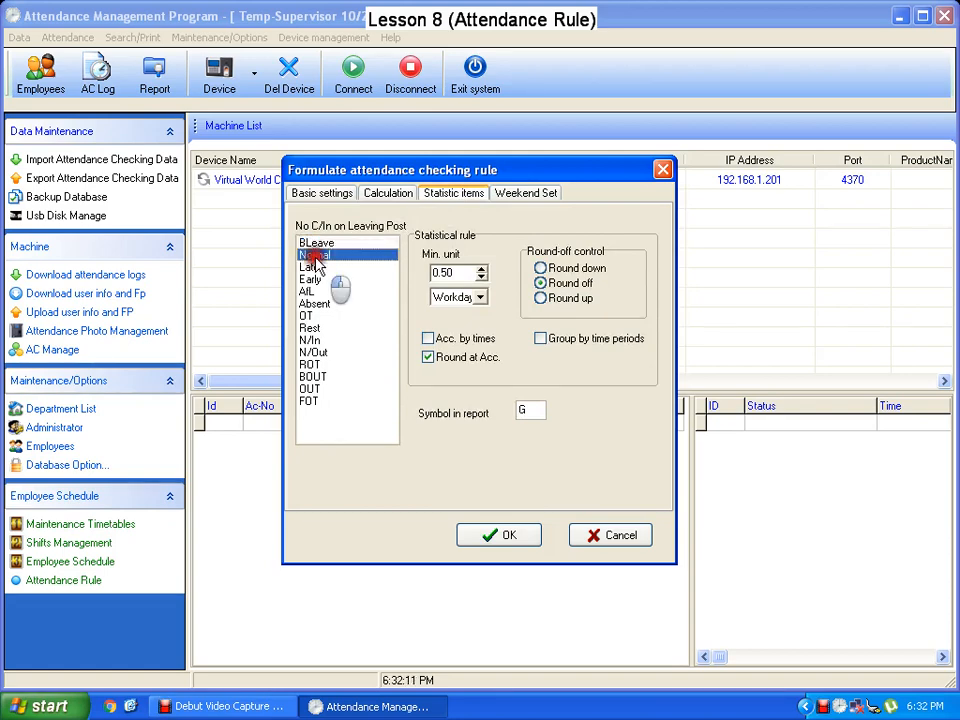
pyautogui.click(314, 256)
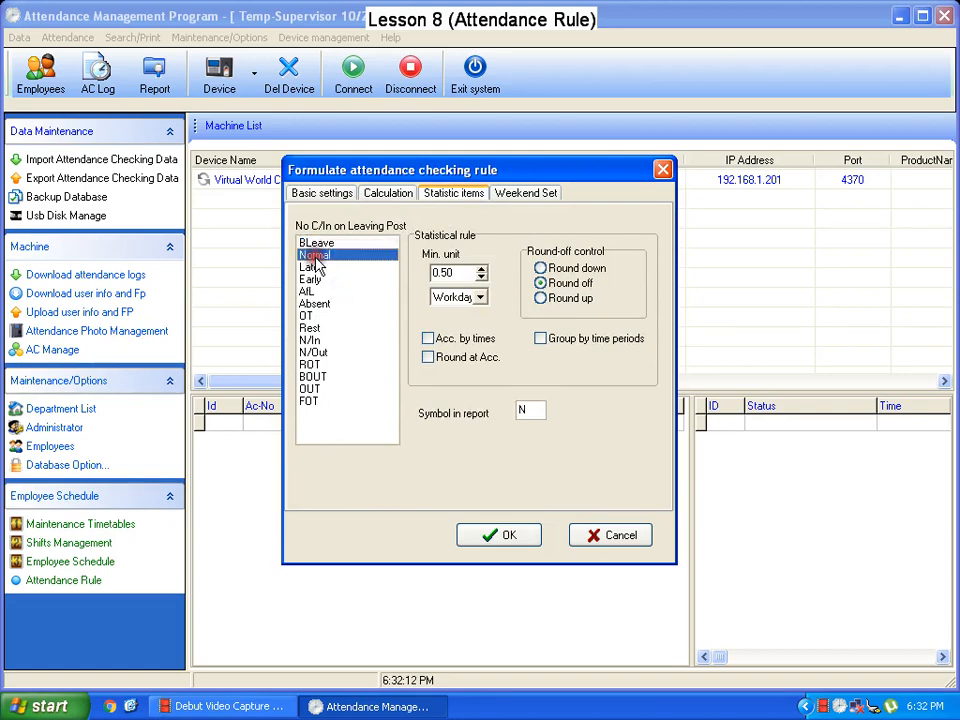
pyautogui.click(527, 410)
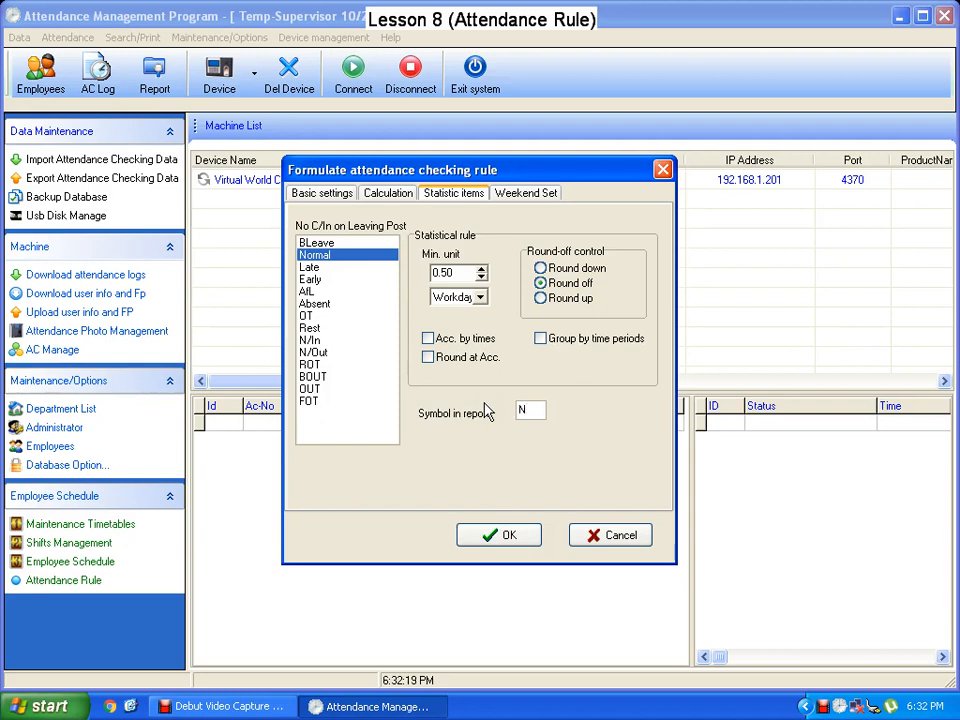
pyautogui.click(312, 268)
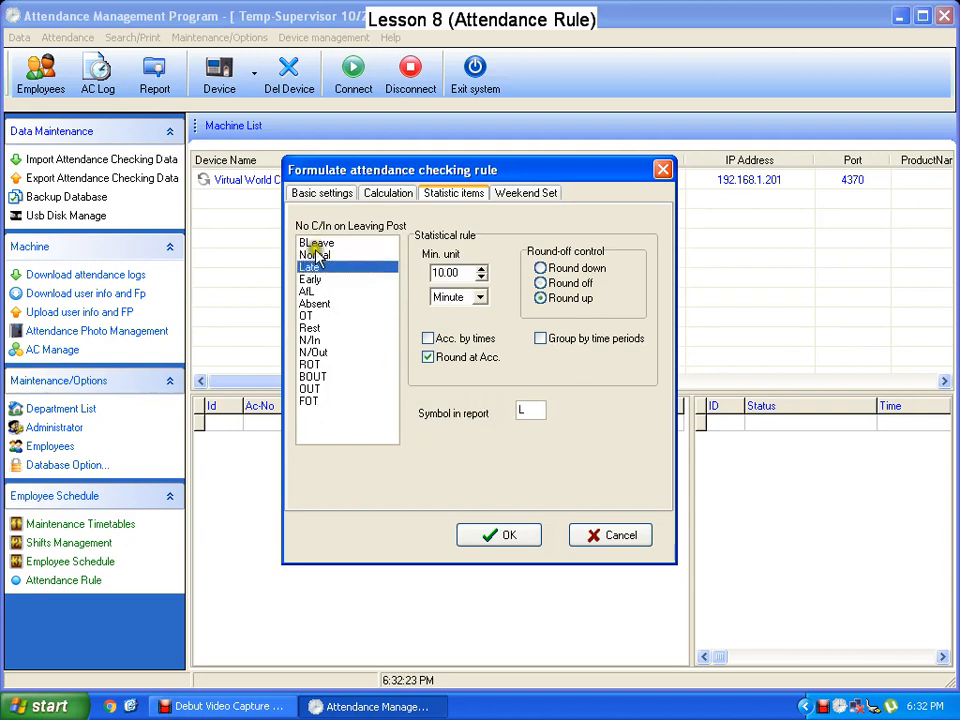
pyautogui.click(310, 281)
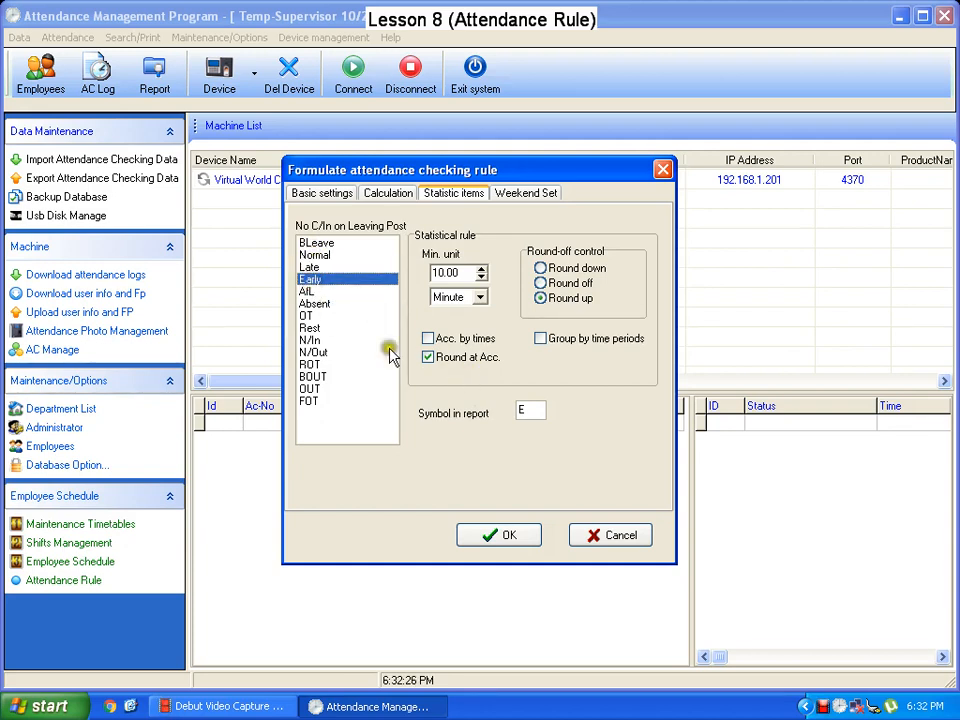
pyautogui.click(307, 292)
pyautogui.click(306, 304)
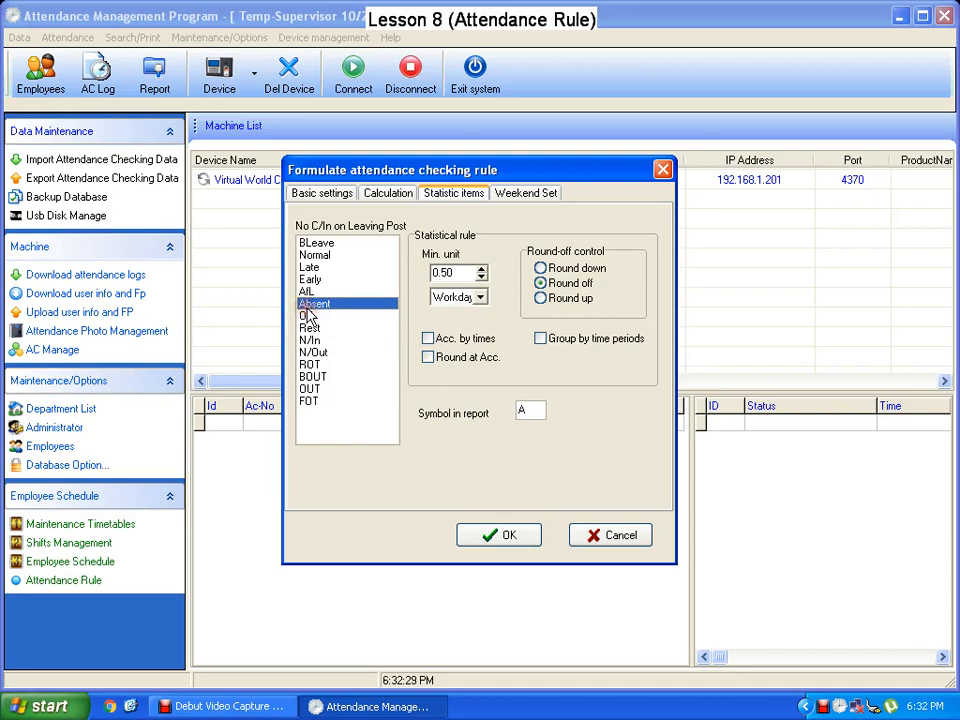
pyautogui.click(306, 316)
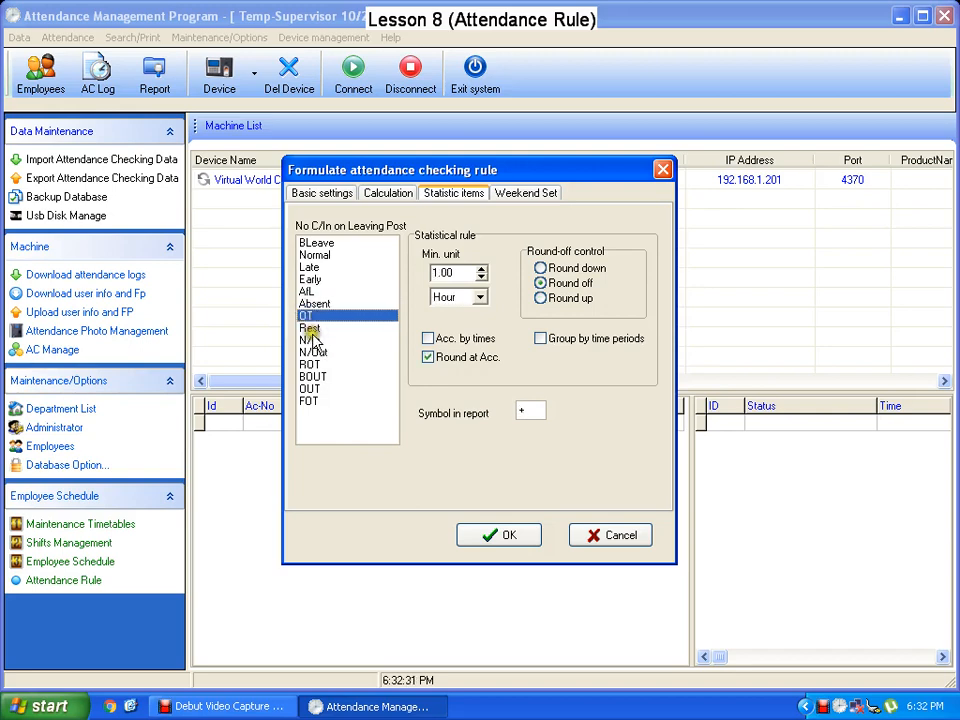
pyautogui.click(310, 329)
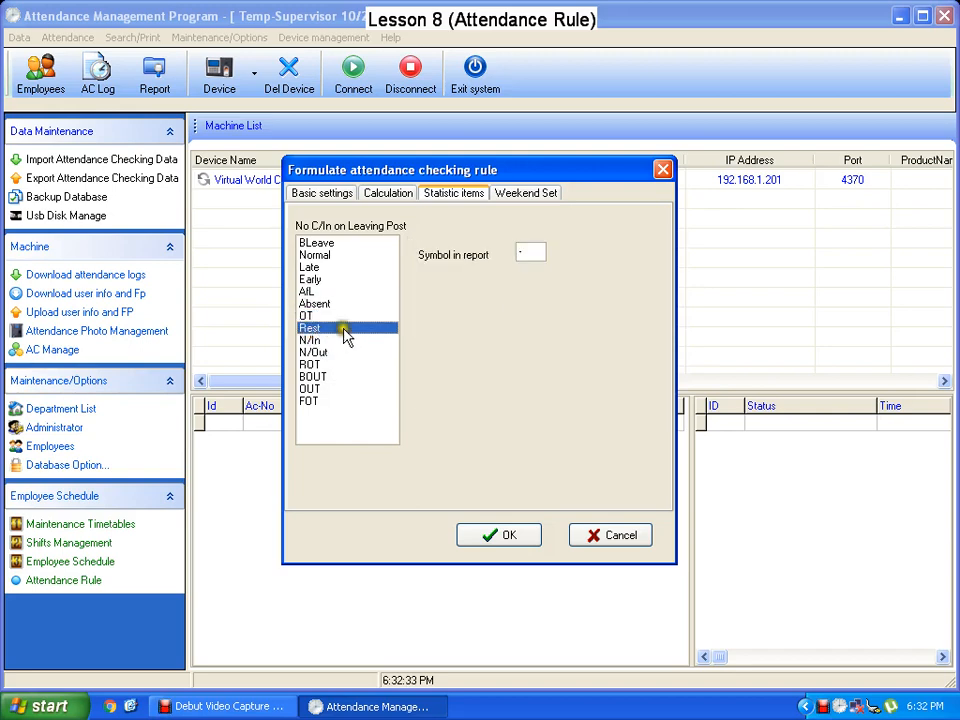
pyautogui.click(312, 352)
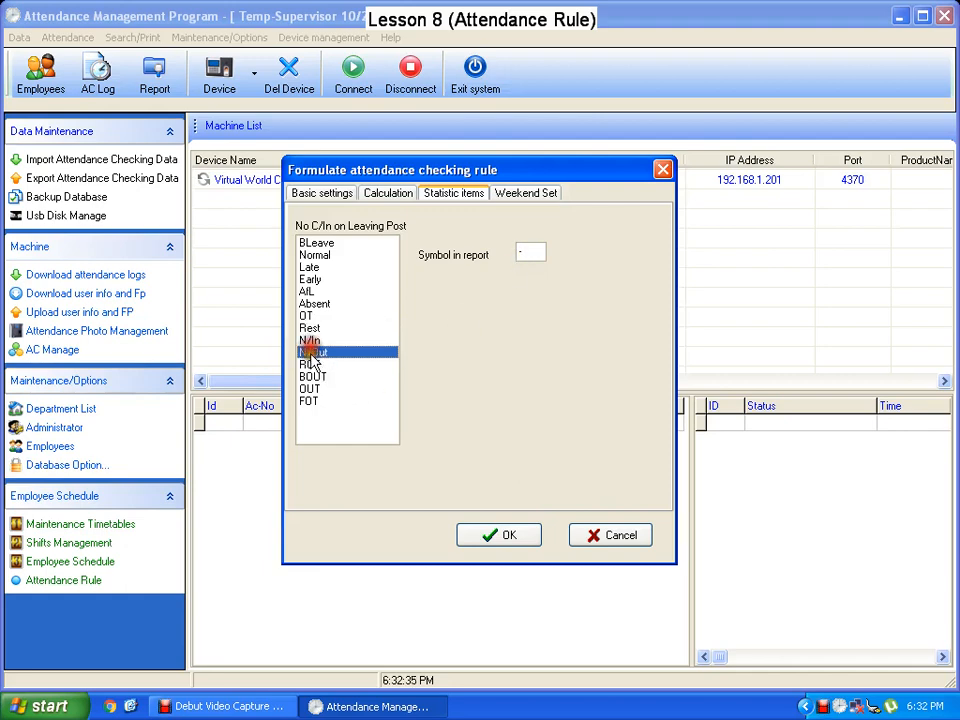
pyautogui.click(310, 365)
pyautogui.click(312, 377)
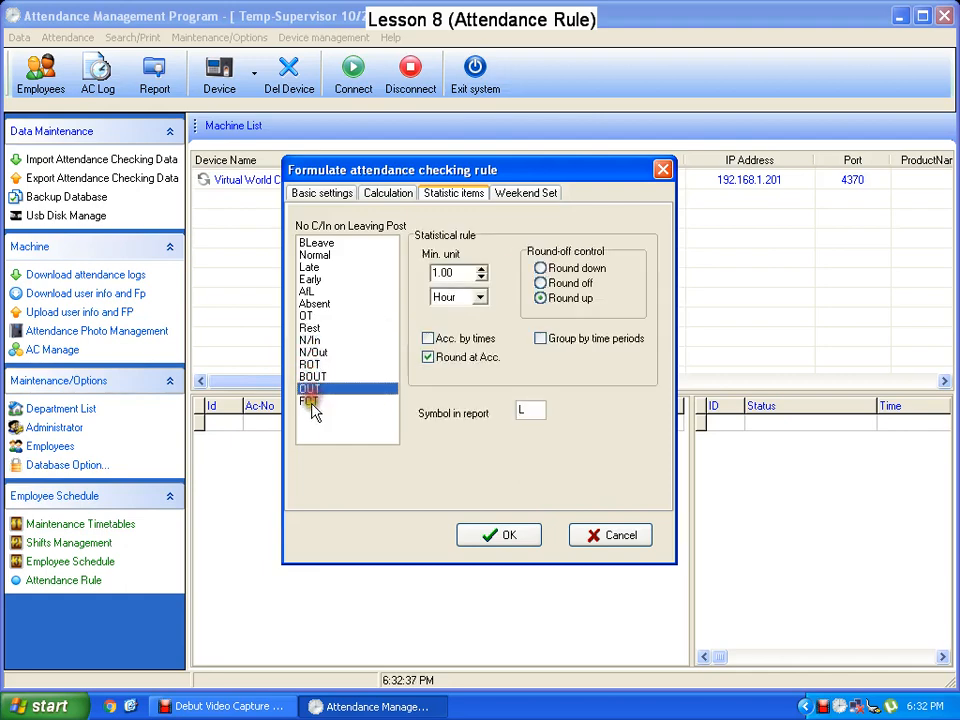
pyautogui.click(311, 402)
pyautogui.click(316, 243)
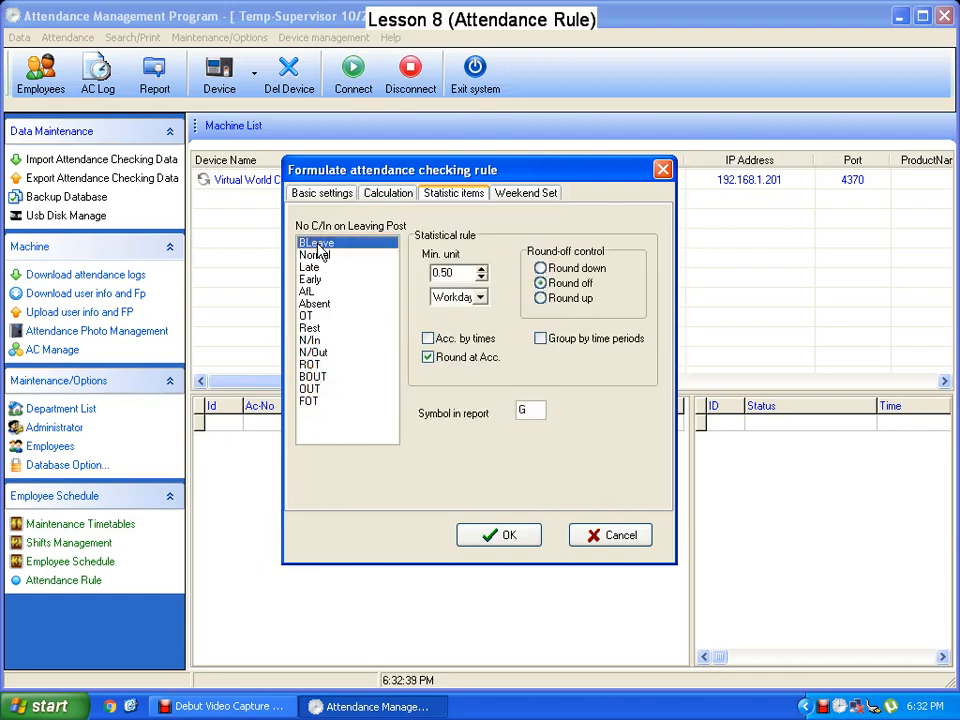
# Select Sunday as the weekend day and confirm green as the weekend color in the reports
pyautogui.click(530, 196)
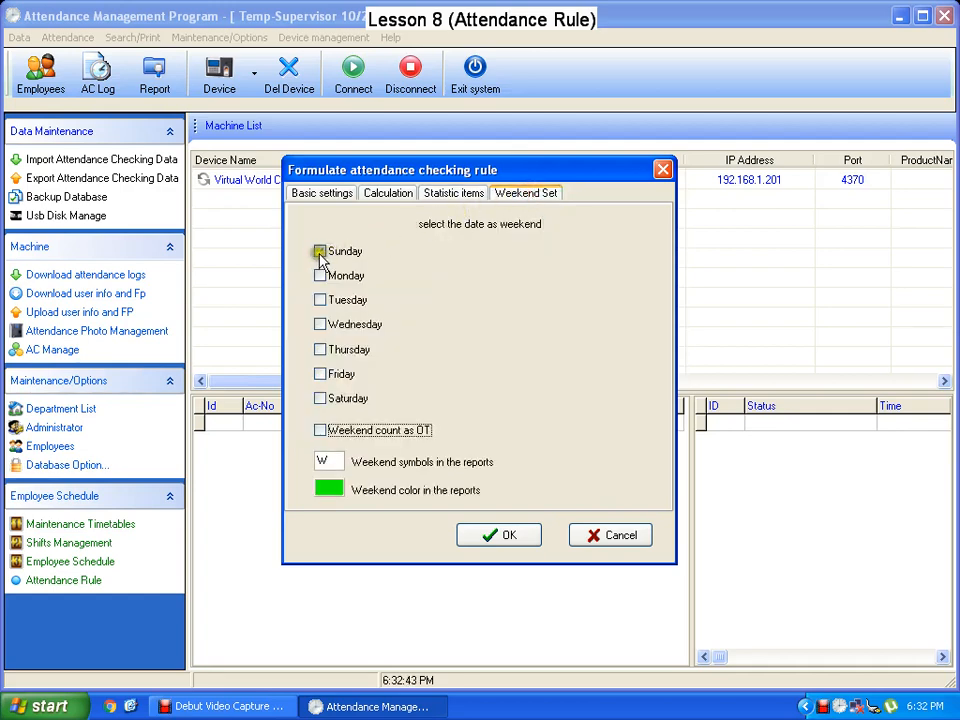
pyautogui.click(320, 255)
pyautogui.click(320, 254)
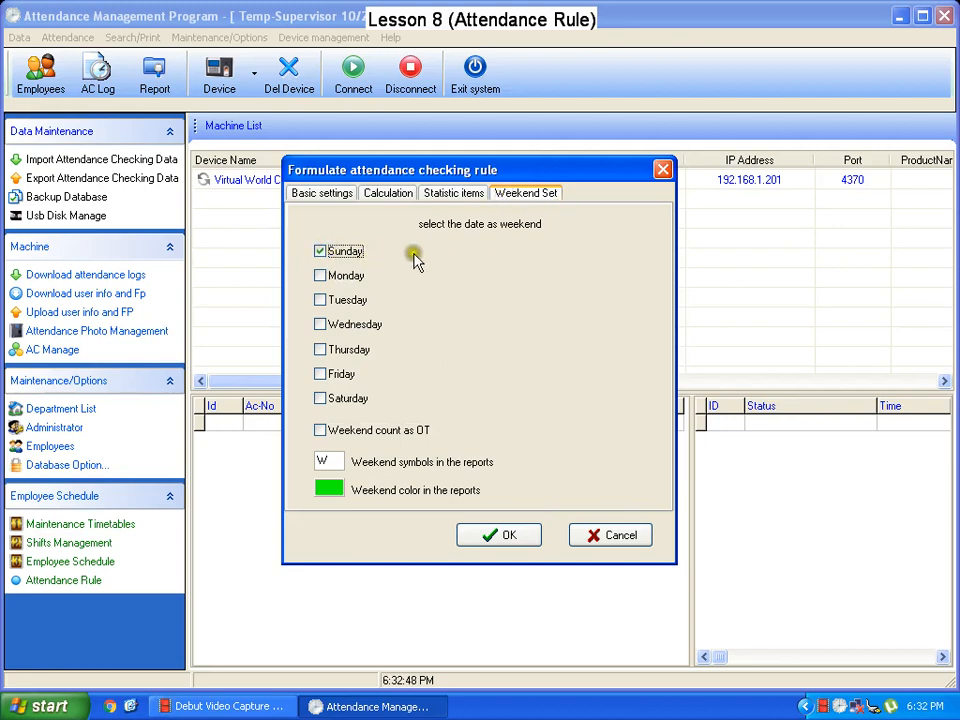
pyautogui.click(332, 489)
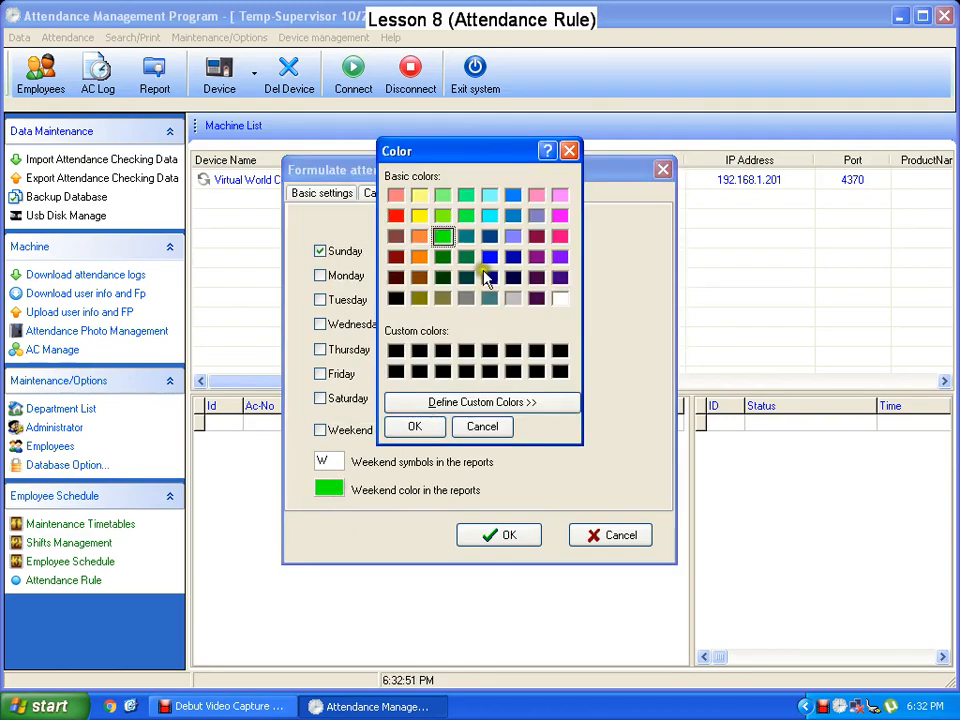
pyautogui.click(417, 428)
# Check the weekend symbol used in the reports and save the attendance checking rule
pyautogui.click(334, 459)
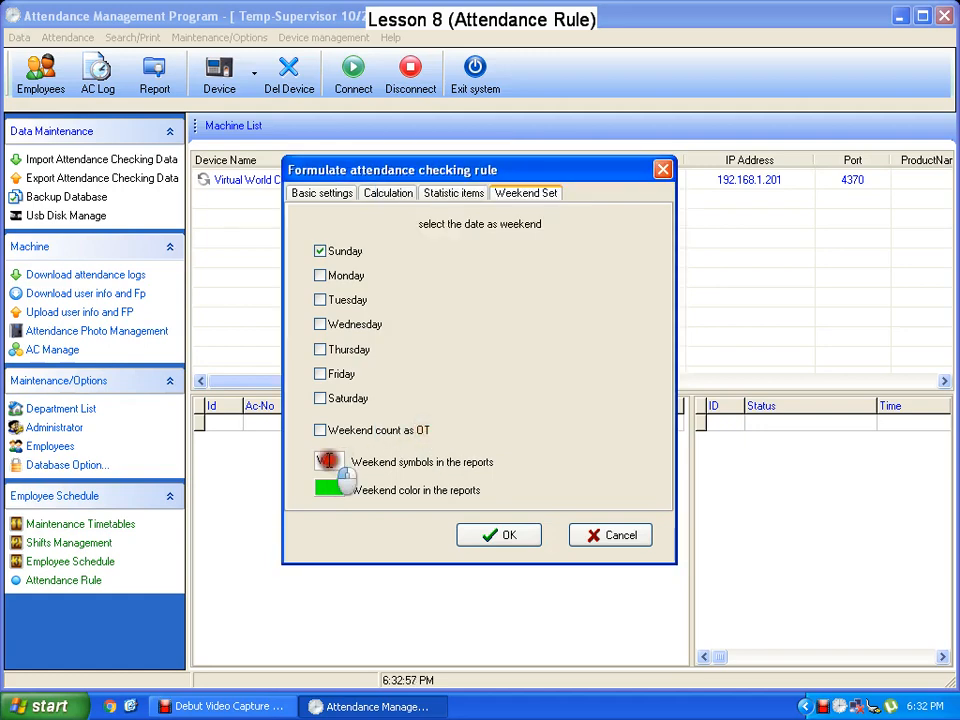
pyautogui.moveTo(334, 459); pyautogui.dragTo(305, 460)
pyautogui.click(441, 196)
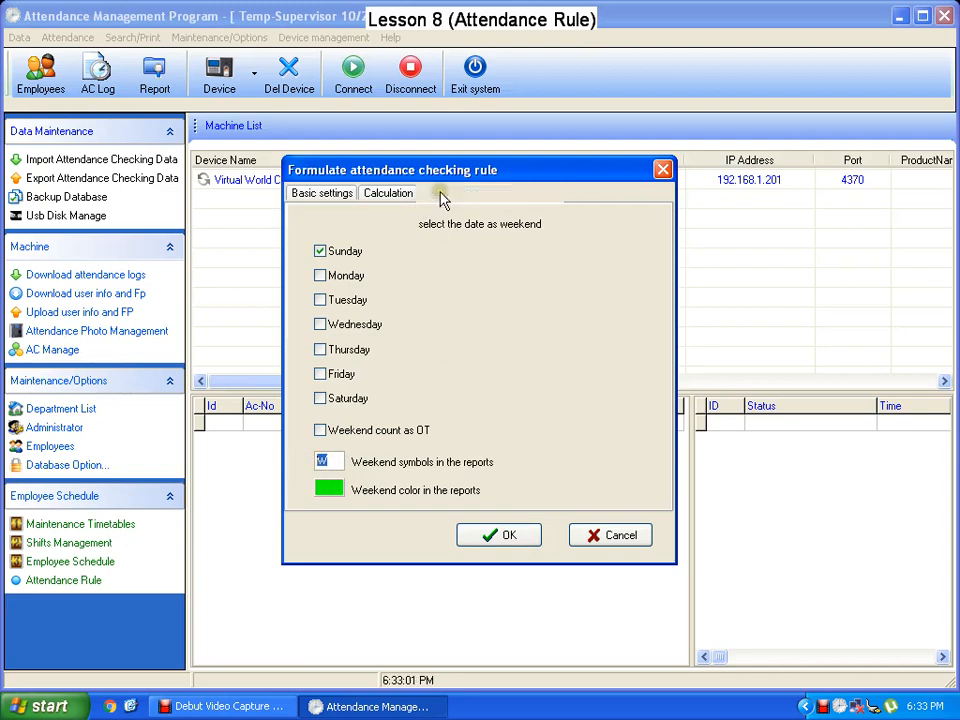
pyautogui.click(521, 196)
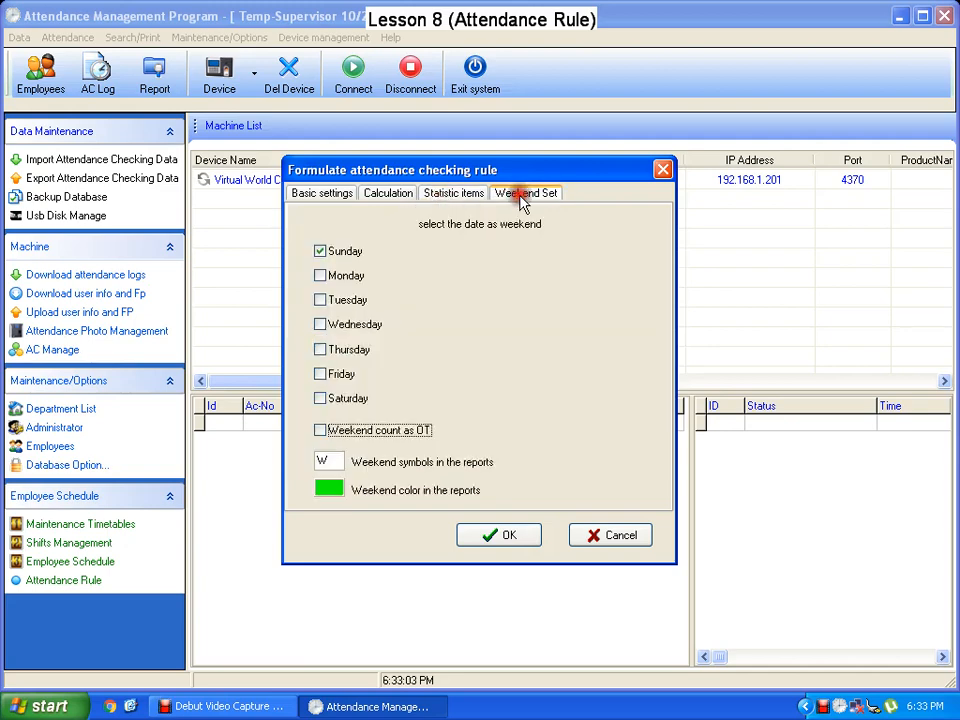
pyautogui.moveTo(337, 459); pyautogui.dragTo(283, 457)
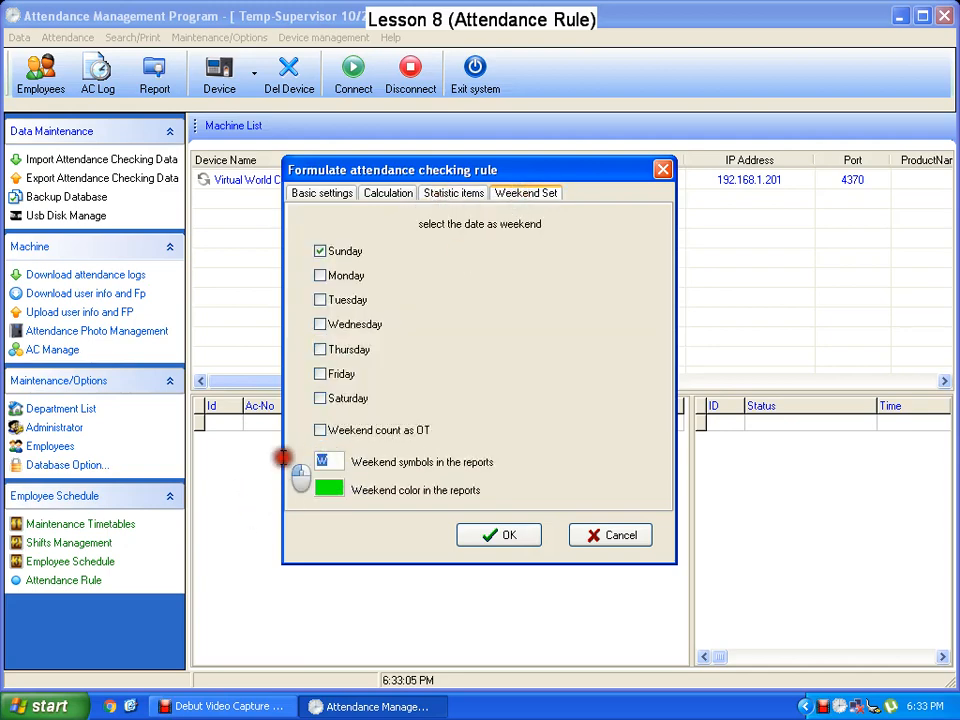
pyautogui.click(514, 538)
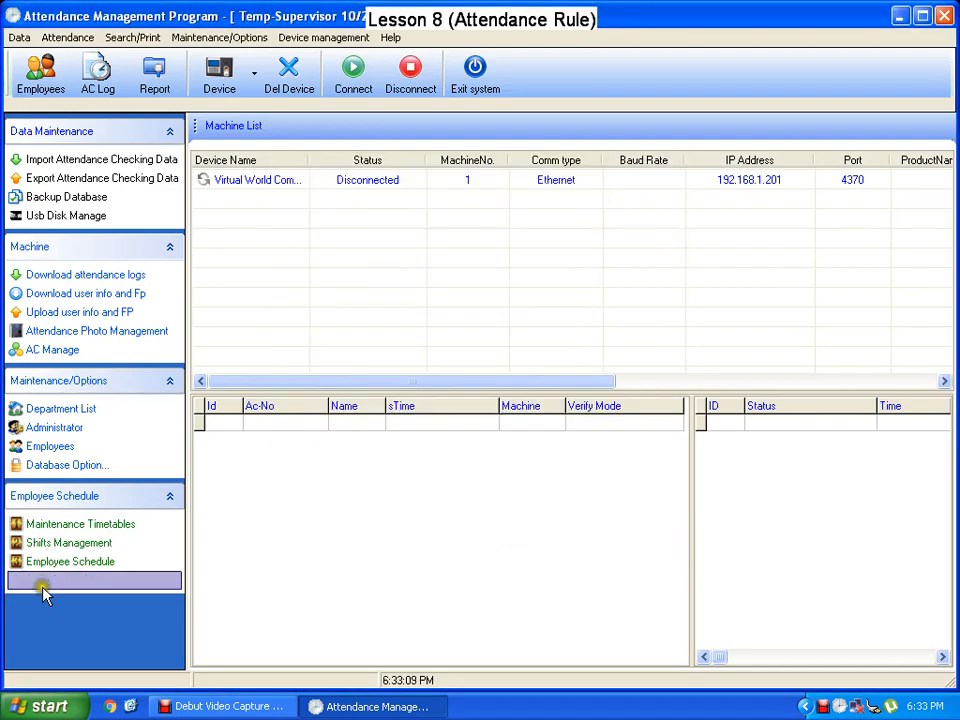
pyautogui.click(227, 583)
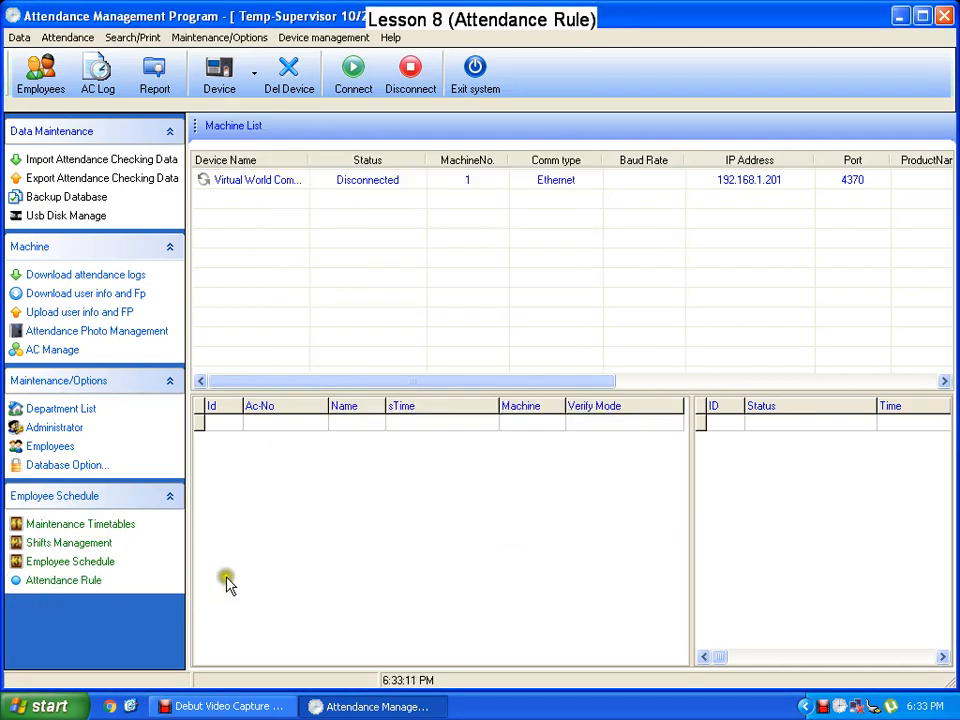